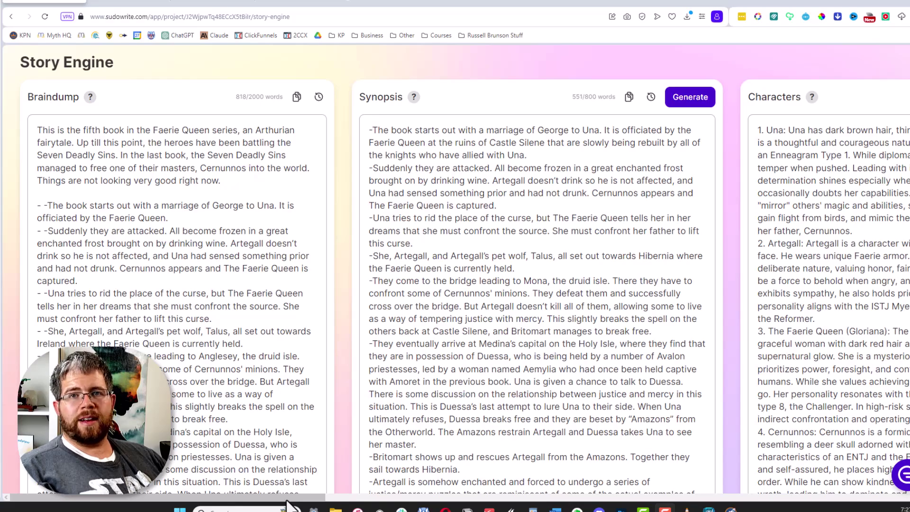
Scroll the board to show Chapter 1's 1006-word prose beside Chapter 2's 984-word prose
{"action": "left_click_drag", "start_coordinate": [288, 498], "coordinate": [421, 413]}
{"action": "scroll", "coordinate": [238, 368], "scroll_direction": "down", "scroll_amount": 15}
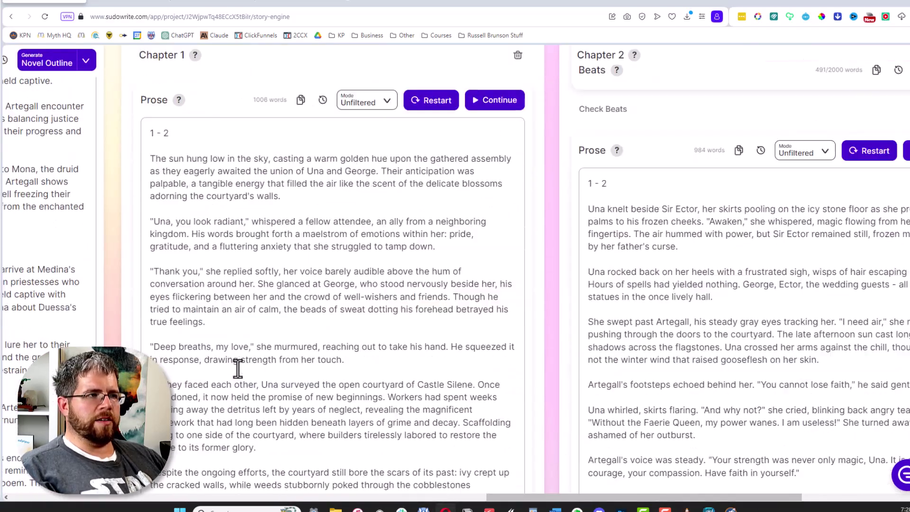
{"action": "scroll", "coordinate": [282, 394], "scroll_direction": "up", "scroll_amount": 14}
{"action": "scroll", "coordinate": [283, 395], "scroll_direction": "up", "scroll_amount": 2}
{"action": "left_click_drag", "start_coordinate": [607, 497], "coordinate": [10, 471]}
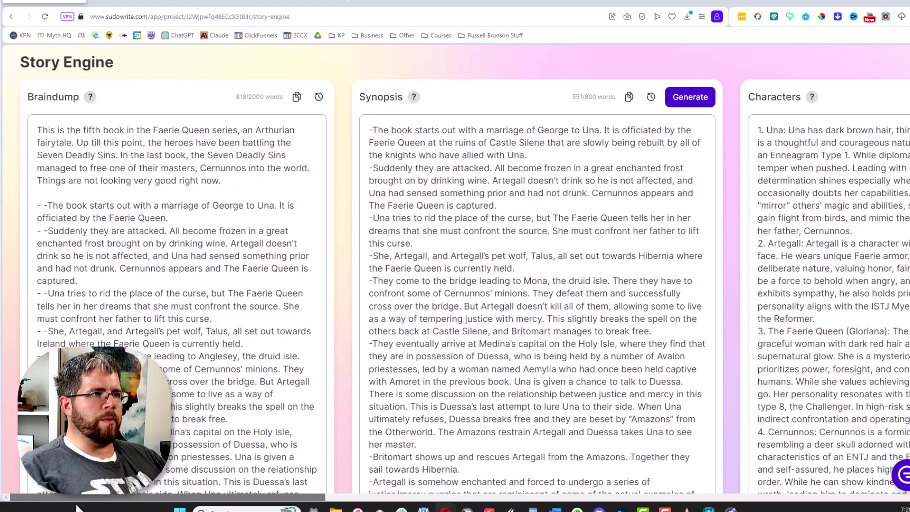
{"action": "left_click_drag", "start_coordinate": [20, 500], "coordinate": [580, 505]}
{"action": "scroll", "coordinate": [240, 402], "scroll_direction": "down", "scroll_amount": 10}
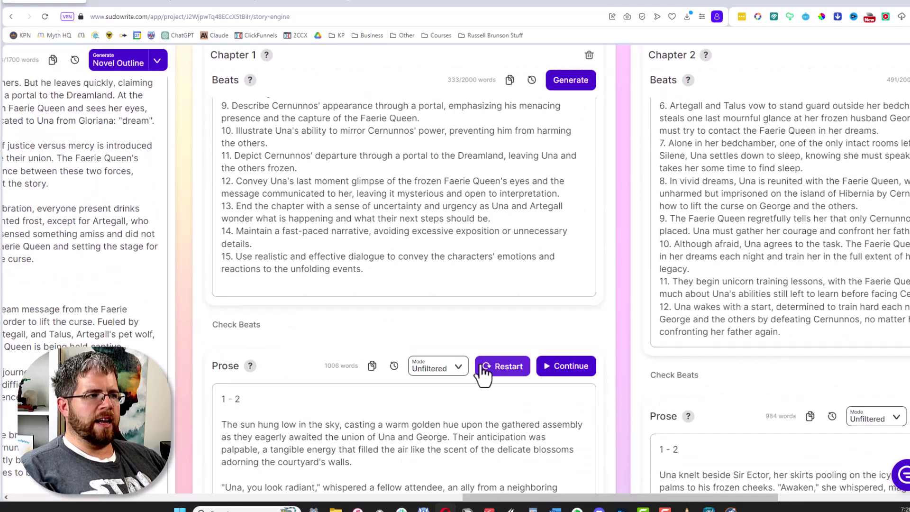
{"action": "scroll", "coordinate": [334, 363], "scroll_direction": "up", "scroll_amount": 10}
{"action": "scroll", "coordinate": [327, 350], "scroll_direction": "down", "scroll_amount": 10}
{"action": "scroll", "coordinate": [315, 368], "scroll_direction": "down", "scroll_amount": 7}
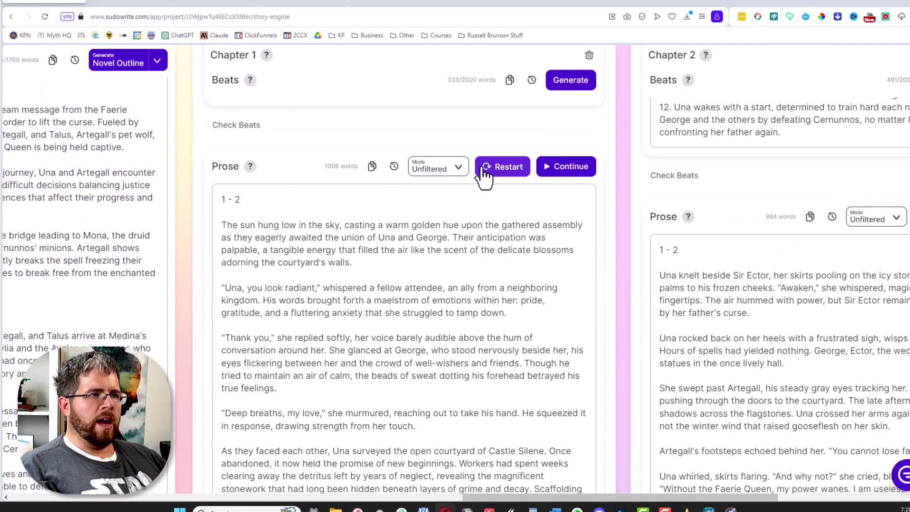
{"action": "left_click", "coordinate": [459, 169]}
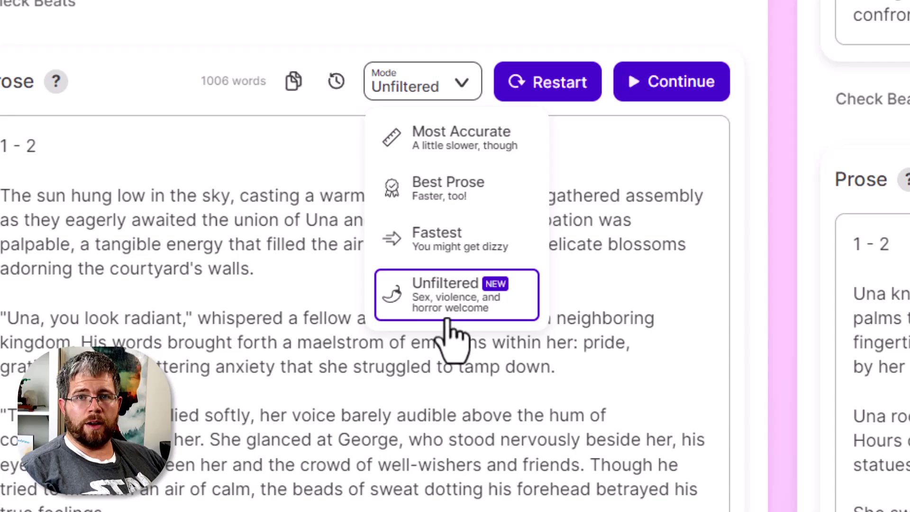
{"action": "scroll", "coordinate": [436, 474], "scroll_direction": "down", "scroll_amount": 15}
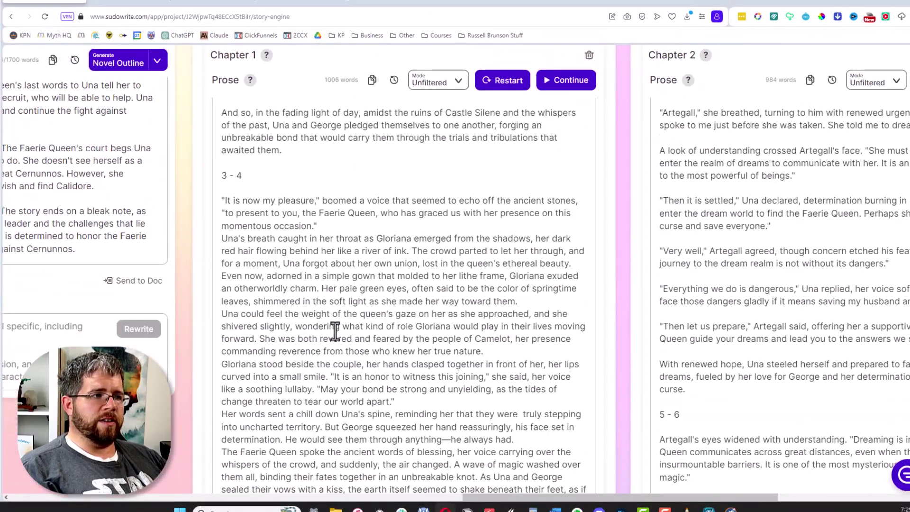
{"action": "scroll", "coordinate": [333, 329], "scroll_direction": "up", "scroll_amount": 15}
{"action": "left_click_drag", "start_coordinate": [238, 284], "coordinate": [336, 382]}
{"action": "scroll", "coordinate": [336, 382], "scroll_direction": "down", "scroll_amount": 15}
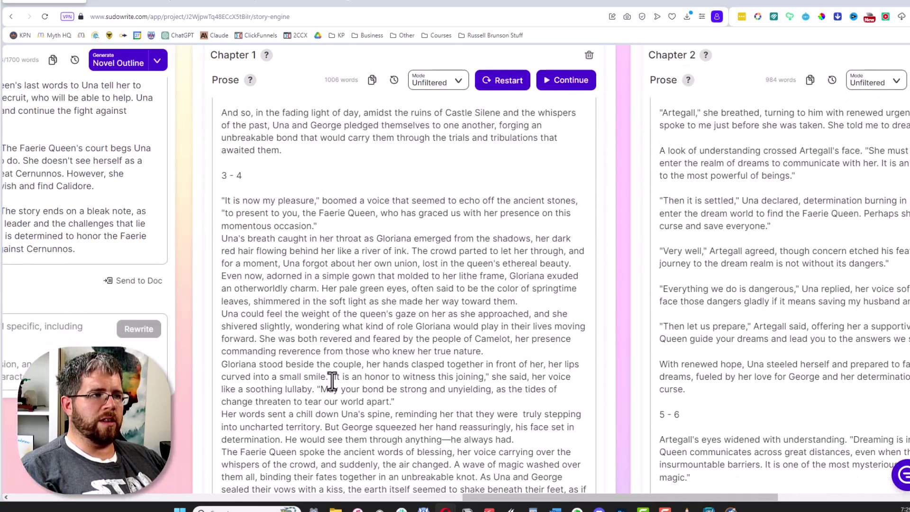
{"action": "left_click_drag", "start_coordinate": [222, 202], "coordinate": [384, 418]}
{"action": "scroll", "coordinate": [380, 422], "scroll_direction": "down", "scroll_amount": 5}
{"action": "scroll", "coordinate": [403, 394], "scroll_direction": "down", "scroll_amount": 2}
{"action": "scroll", "coordinate": [433, 363], "scroll_direction": "up", "scroll_amount": 8}
{"action": "left_click", "coordinate": [433, 358]}
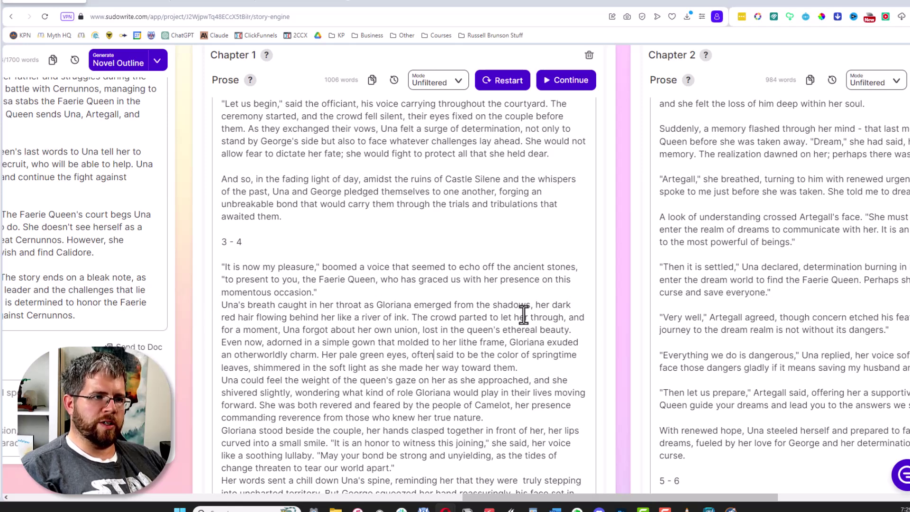
{"action": "scroll", "coordinate": [282, 353], "scroll_direction": "down", "scroll_amount": 3}
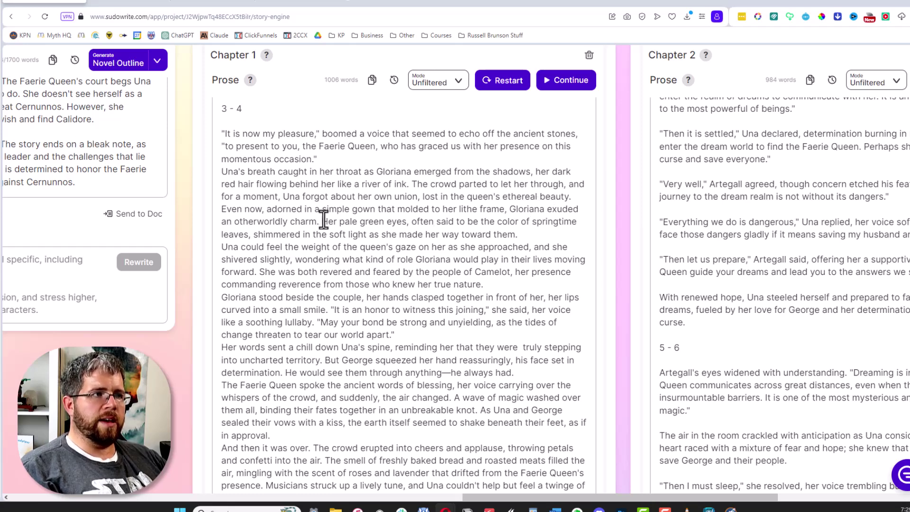
{"action": "left_click", "coordinate": [434, 216]}
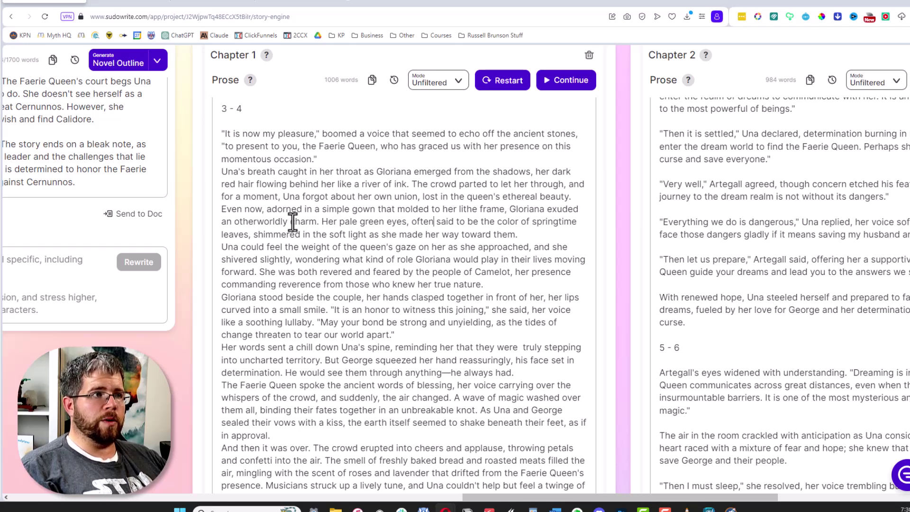
{"action": "left_click", "coordinate": [432, 223]}
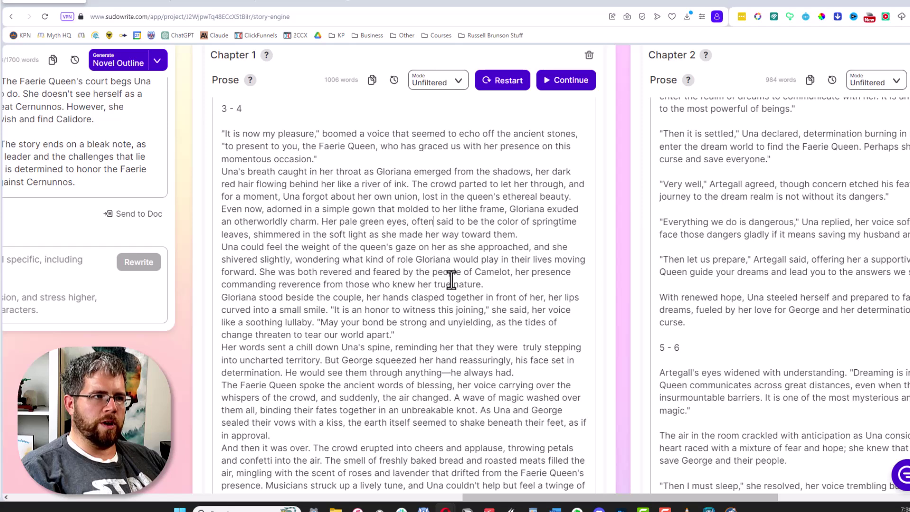
{"action": "scroll", "coordinate": [451, 279], "scroll_direction": "down", "scroll_amount": 3}
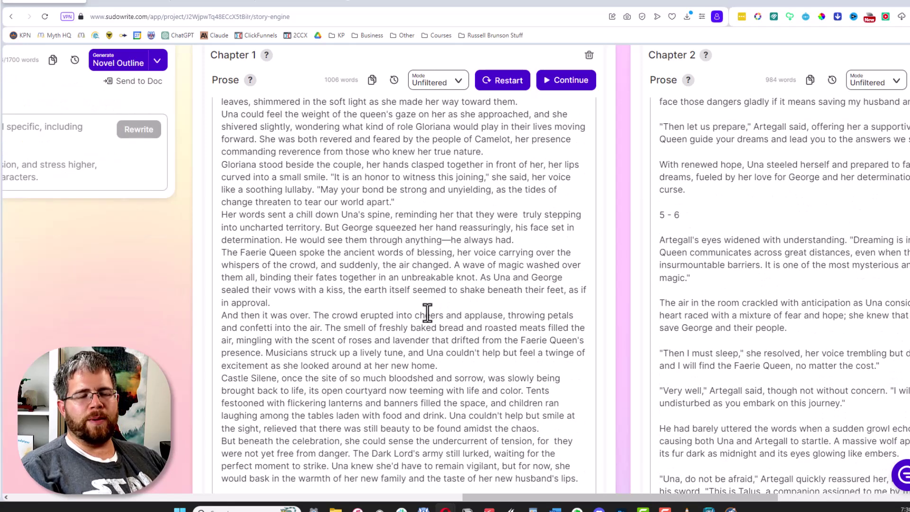
{"action": "scroll", "coordinate": [425, 311], "scroll_direction": "down", "scroll_amount": 3}
{"action": "scroll", "coordinate": [422, 316], "scroll_direction": "up", "scroll_amount": 4}
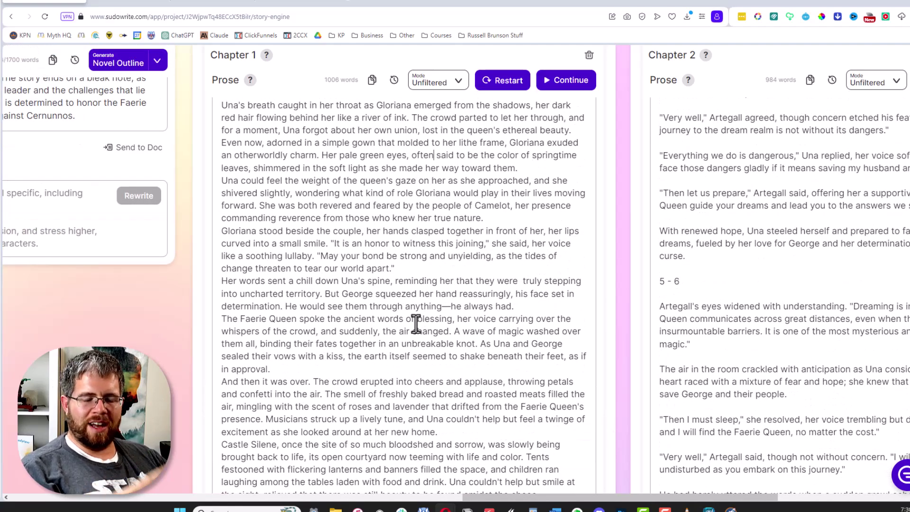
{"action": "scroll", "coordinate": [416, 325], "scroll_direction": "up", "scroll_amount": 5}
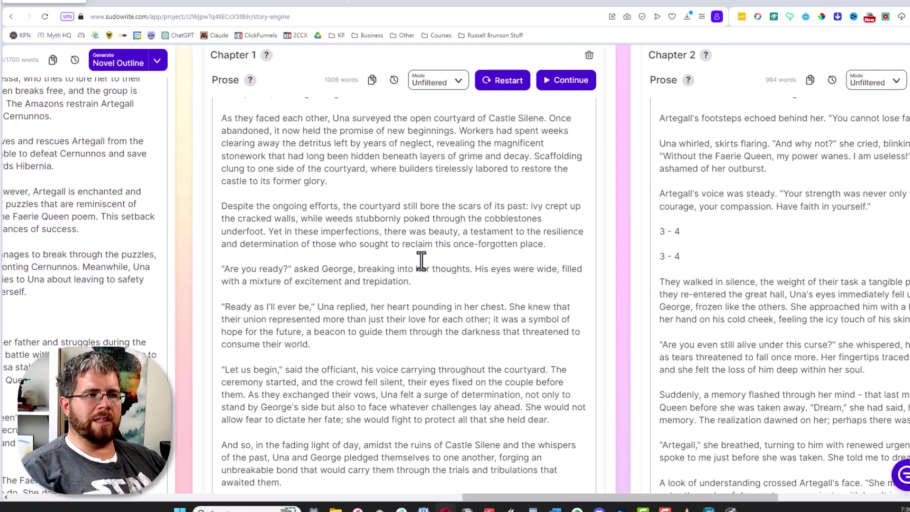
{"action": "scroll", "coordinate": [416, 265], "scroll_direction": "down", "scroll_amount": 4}
{"action": "scroll", "coordinate": [415, 270], "scroll_direction": "down", "scroll_amount": 4}
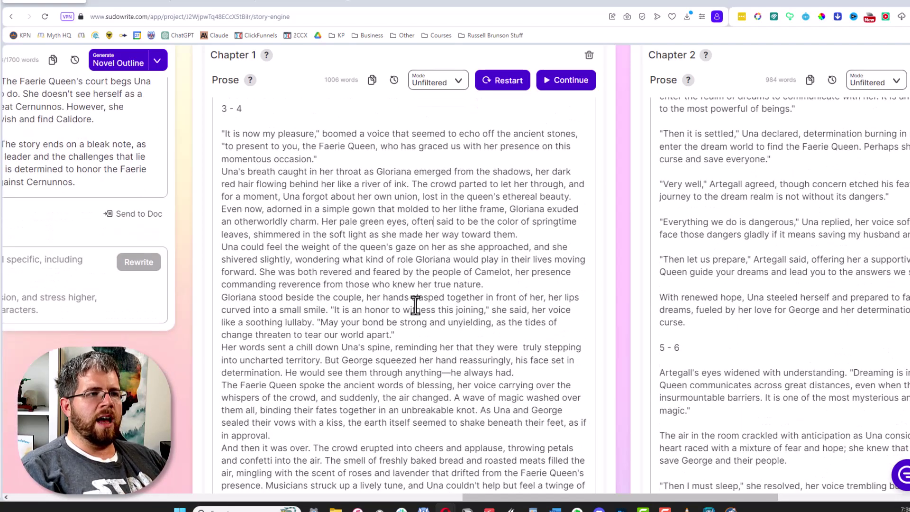
{"action": "scroll", "coordinate": [414, 294], "scroll_direction": "up", "scroll_amount": 3}
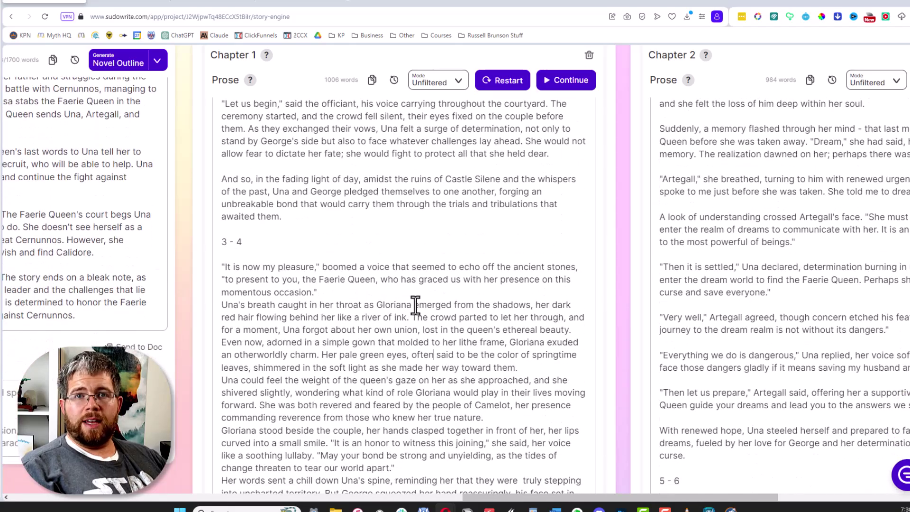
{"action": "scroll", "coordinate": [369, 304], "scroll_direction": "up", "scroll_amount": 5}
{"action": "scroll", "coordinate": [366, 299], "scroll_direction": "up", "scroll_amount": 5}
{"action": "scroll", "coordinate": [363, 299], "scroll_direction": "down", "scroll_amount": 5}
{"action": "scroll", "coordinate": [358, 297], "scroll_direction": "up", "scroll_amount": 5}
{"action": "scroll", "coordinate": [358, 298], "scroll_direction": "up", "scroll_amount": 4}
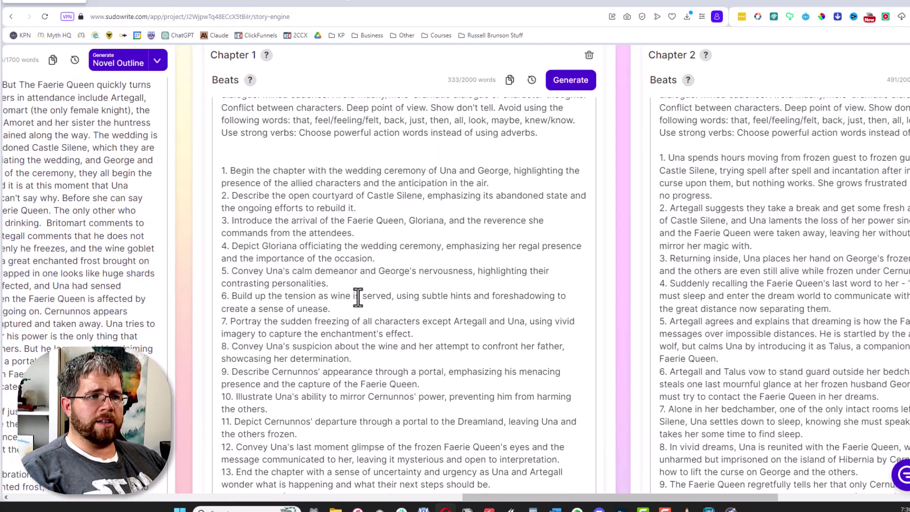
{"action": "scroll", "coordinate": [357, 297], "scroll_direction": "down", "scroll_amount": 7}
{"action": "scroll", "coordinate": [355, 300], "scroll_direction": "up", "scroll_amount": 6}
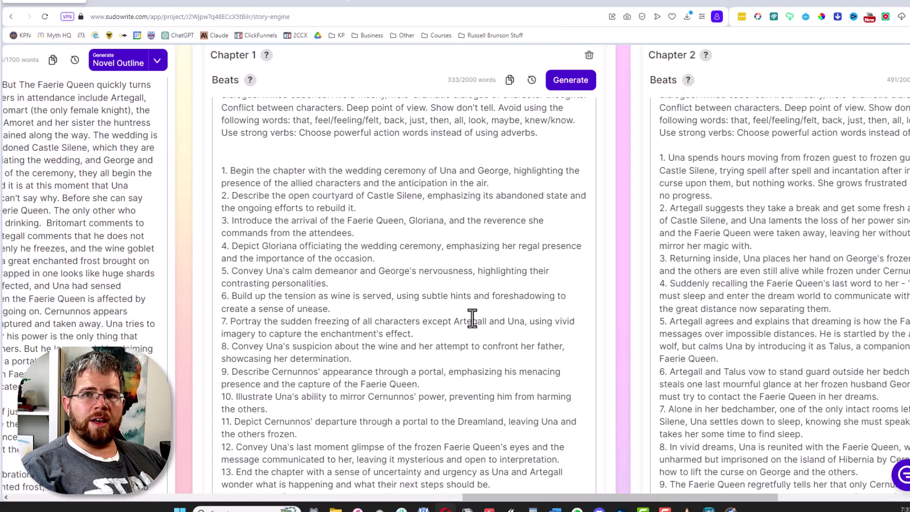
{"action": "scroll", "coordinate": [441, 306], "scroll_direction": "down", "scroll_amount": 10}
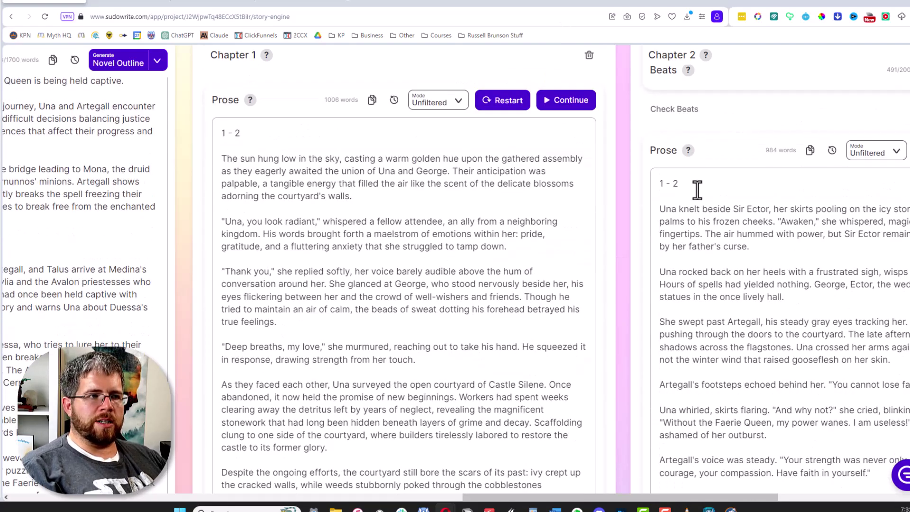
{"action": "left_click", "coordinate": [438, 105]}
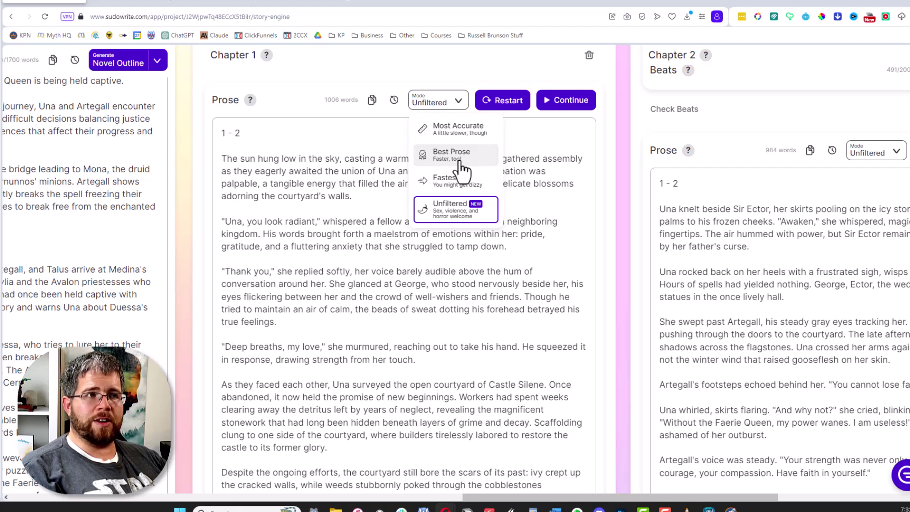
{"action": "left_click", "coordinate": [279, 247]}
{"action": "scroll", "coordinate": [455, 214], "scroll_direction": "up", "scroll_amount": 3}
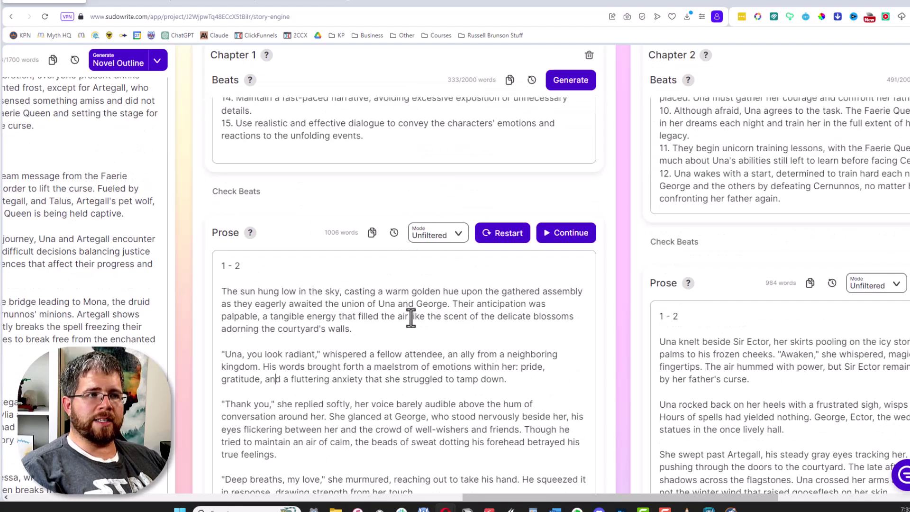
{"action": "scroll", "coordinate": [464, 396], "scroll_direction": "down", "scroll_amount": 3}
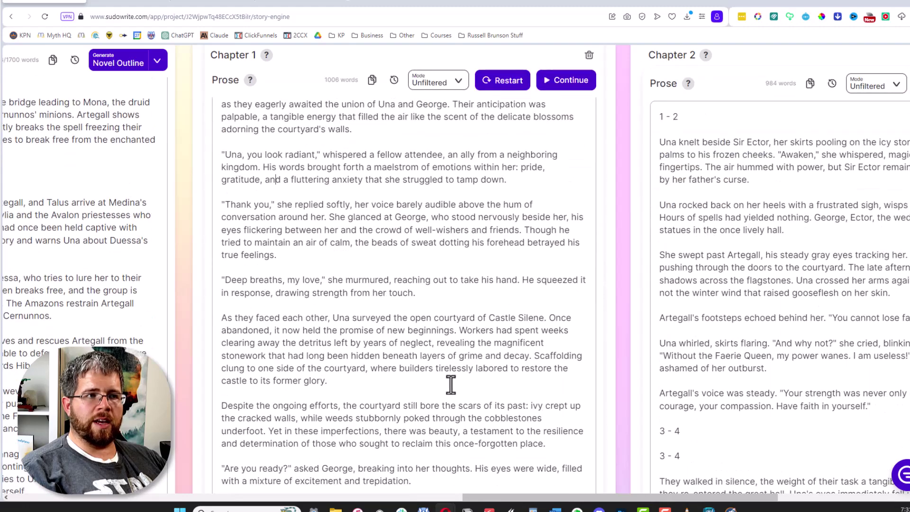
{"action": "scroll", "coordinate": [470, 285], "scroll_direction": "up", "scroll_amount": 2}
{"action": "left_click", "coordinate": [457, 169]}
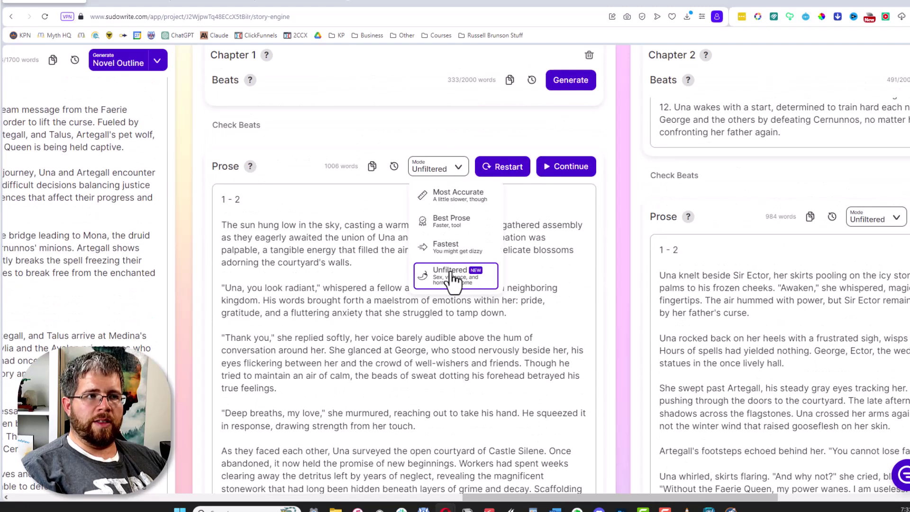
{"action": "left_click", "coordinate": [450, 388]}
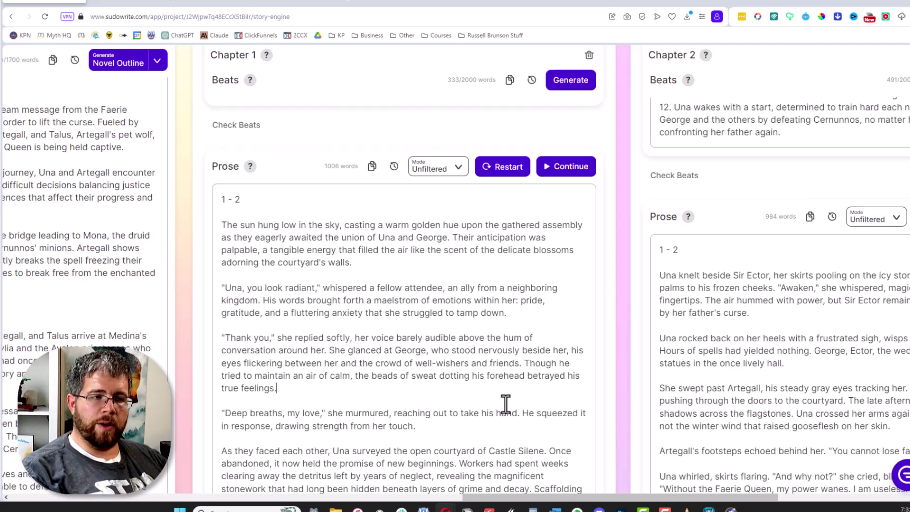
{"action": "scroll", "coordinate": [506, 404], "scroll_direction": "down", "scroll_amount": 10}
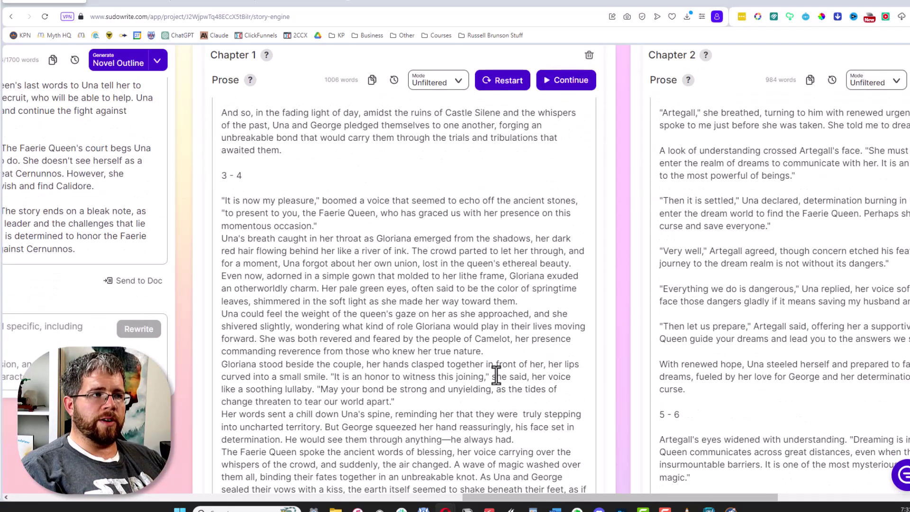
{"action": "scroll", "coordinate": [488, 376], "scroll_direction": "down", "scroll_amount": 5}
{"action": "scroll", "coordinate": [474, 376], "scroll_direction": "up", "scroll_amount": 10}
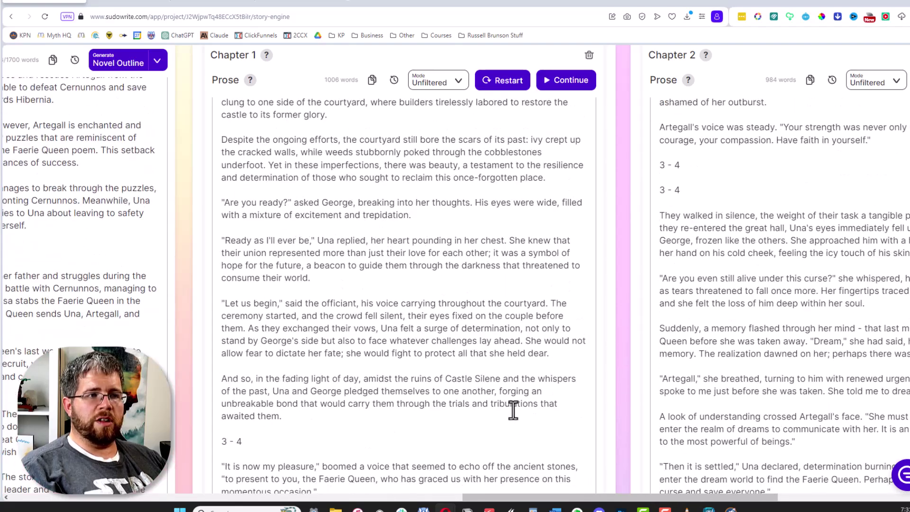
{"action": "left_click_drag", "start_coordinate": [580, 404], "coordinate": [280, 195]}
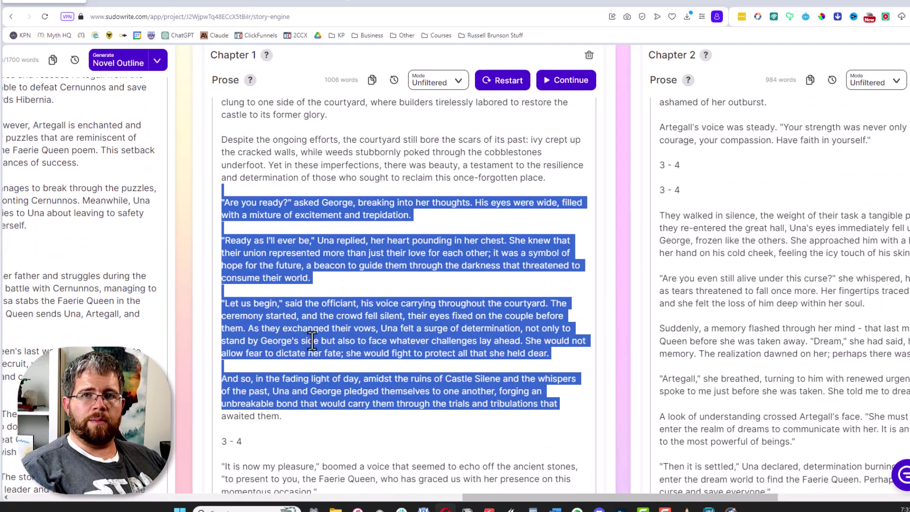
{"action": "scroll", "coordinate": [312, 340], "scroll_direction": "down", "scroll_amount": 6}
{"action": "scroll", "coordinate": [312, 341], "scroll_direction": "down", "scroll_amount": 1}
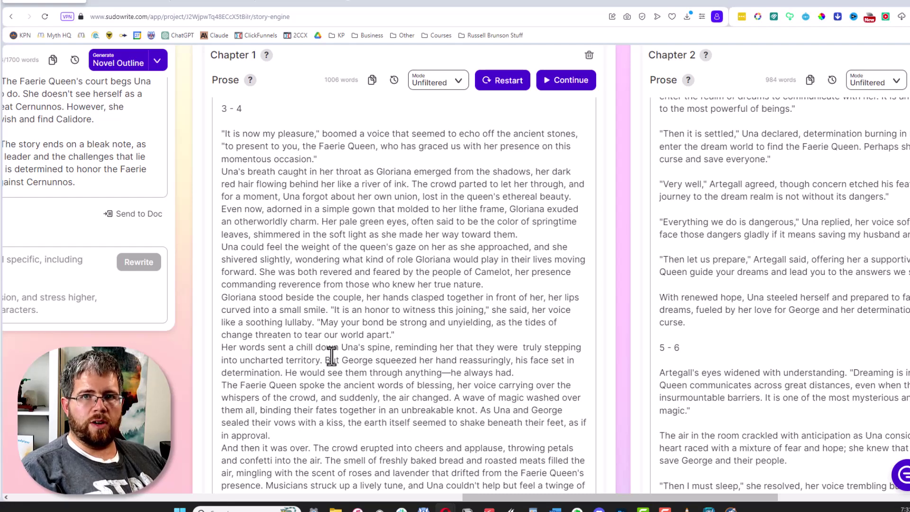
{"action": "scroll", "coordinate": [308, 358], "scroll_direction": "down", "scroll_amount": 4}
{"action": "scroll", "coordinate": [286, 364], "scroll_direction": "up", "scroll_amount": 3}
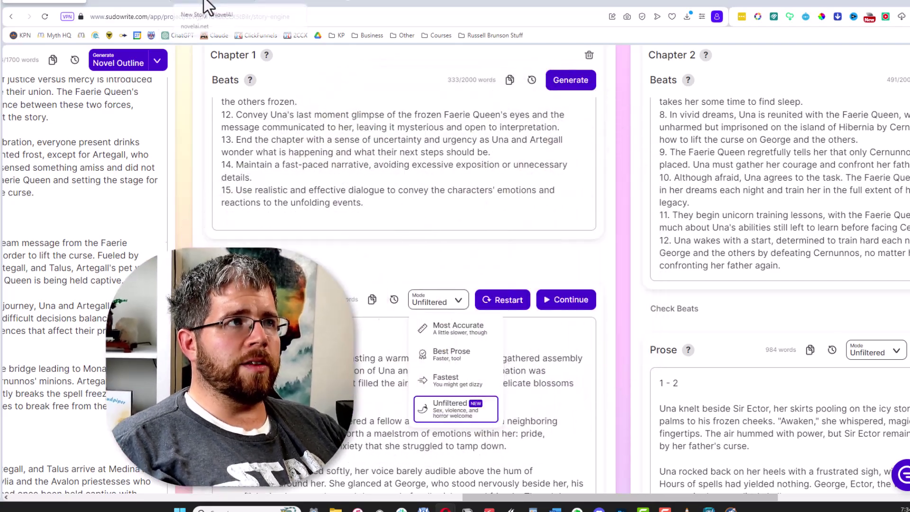
Review the passage NovelAI generated at New Story's end after the Elara bunny instruction
{"action": "left_click", "coordinate": [207, 5]}
{"action": "scroll", "coordinate": [331, 343], "scroll_direction": "up", "scroll_amount": 5}
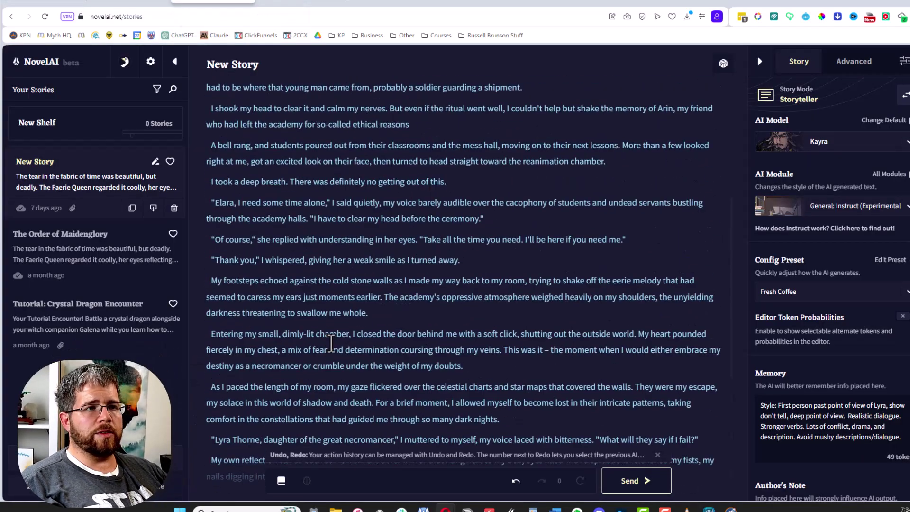
{"action": "scroll", "coordinate": [331, 343], "scroll_direction": "up", "scroll_amount": 10}
{"action": "scroll", "coordinate": [347, 265], "scroll_direction": "down", "scroll_amount": 7}
{"action": "scroll", "coordinate": [347, 265], "scroll_direction": "down", "scroll_amount": 7}
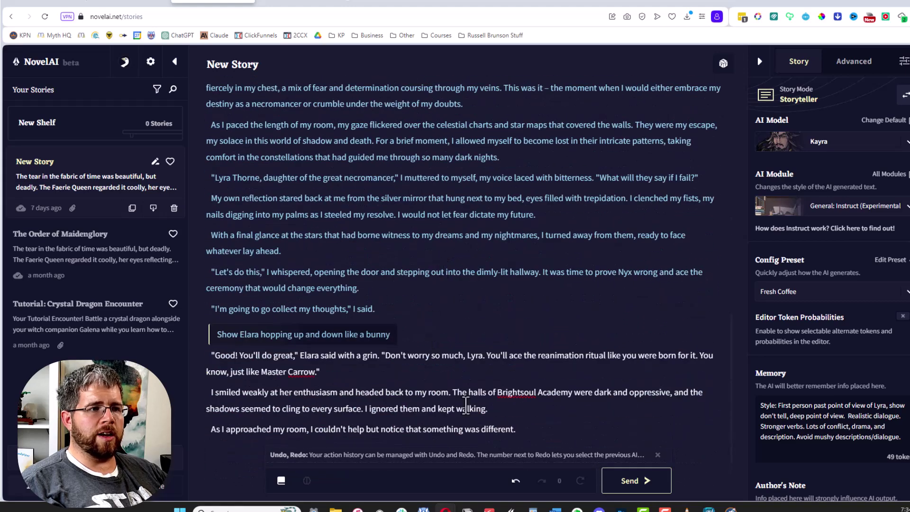
{"action": "left_click_drag", "start_coordinate": [522, 430], "coordinate": [213, 358]}
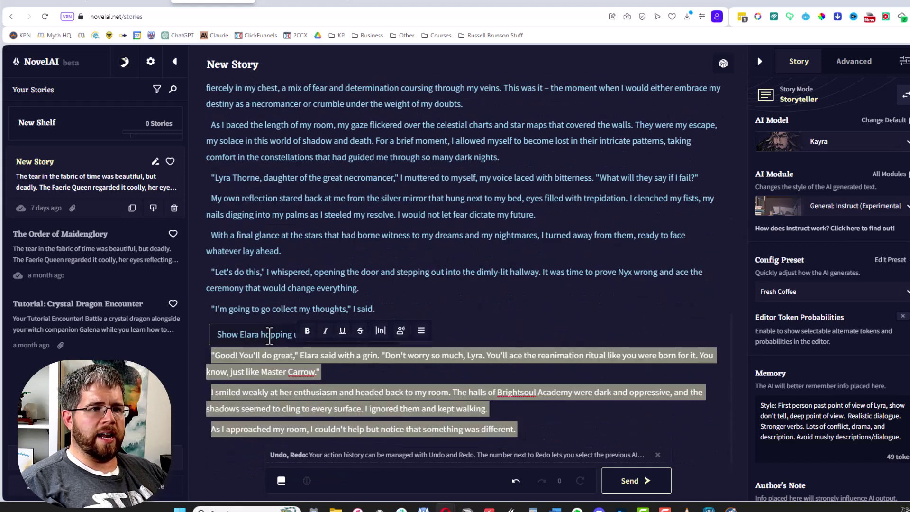
{"action": "left_click", "coordinate": [409, 287]}
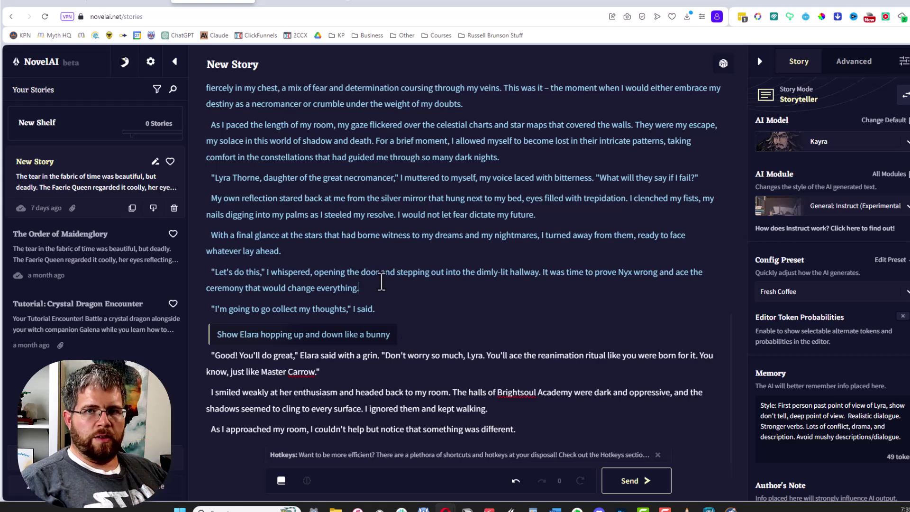
Open OpenRouter's chat playground and add a new character
{"action": "left_click", "coordinate": [279, 6]}
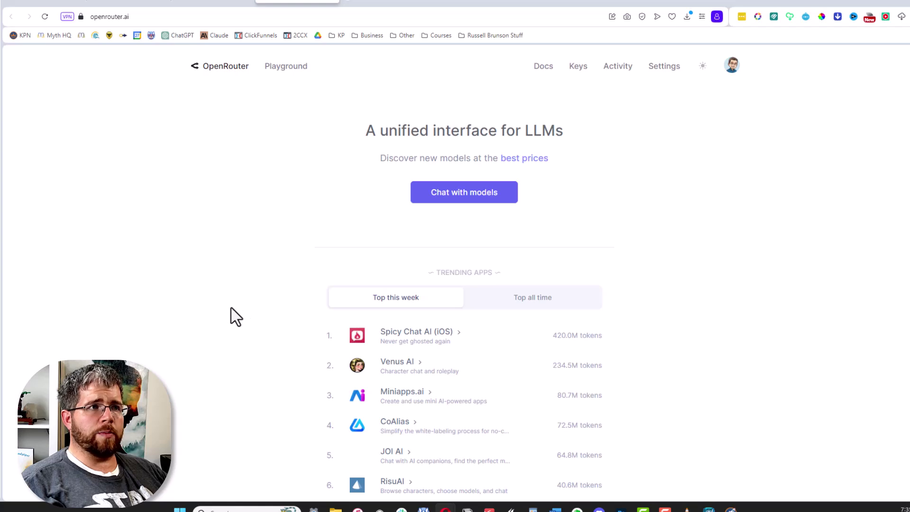
{"action": "left_click", "coordinate": [448, 199]}
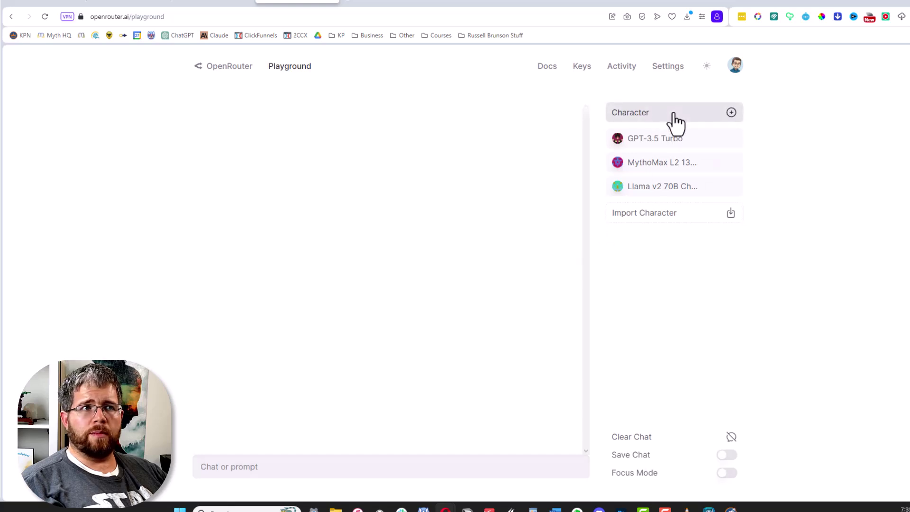
{"action": "left_click", "coordinate": [674, 116]}
Browse the model list for the new character, leaving it on OpenAI: GPT-3.5 Turbo
{"action": "left_click", "coordinate": [684, 217]}
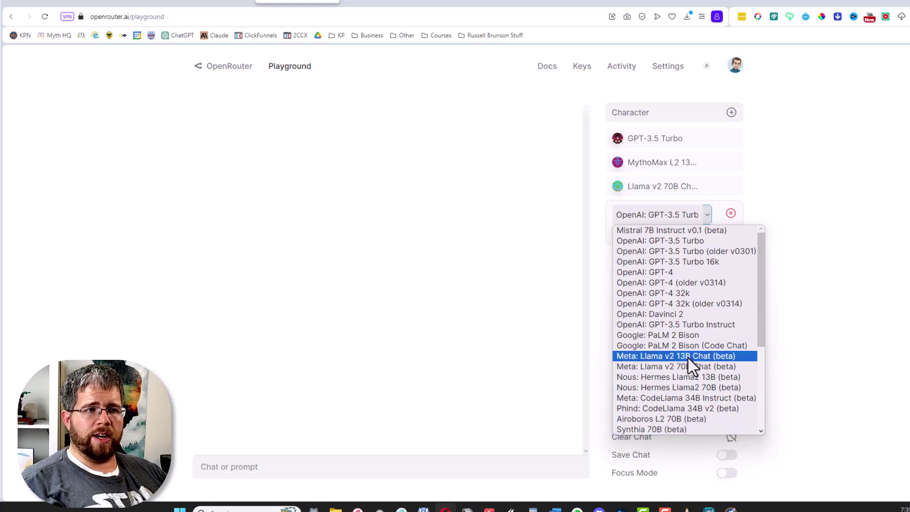
{"action": "scroll", "coordinate": [676, 353], "scroll_direction": "down", "scroll_amount": 3}
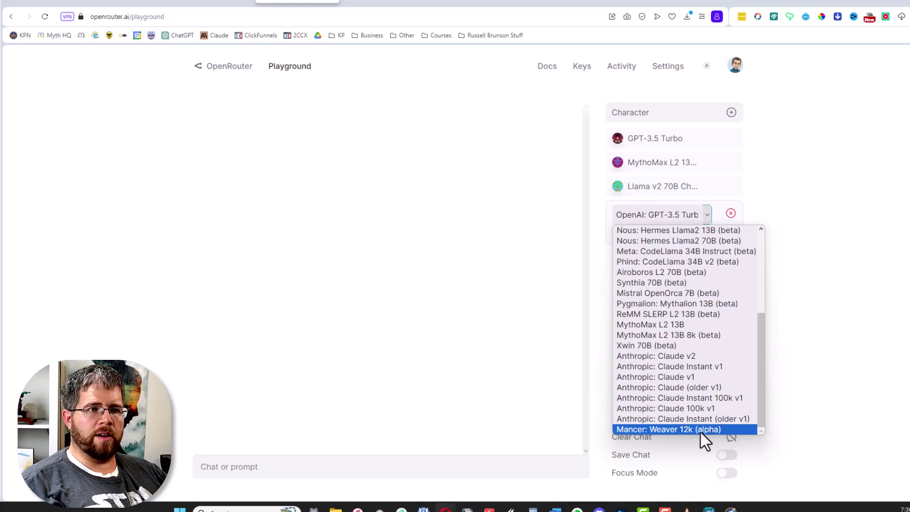
{"action": "scroll", "coordinate": [690, 416], "scroll_direction": "up", "scroll_amount": 5}
{"action": "scroll", "coordinate": [691, 416], "scroll_direction": "down", "scroll_amount": 5}
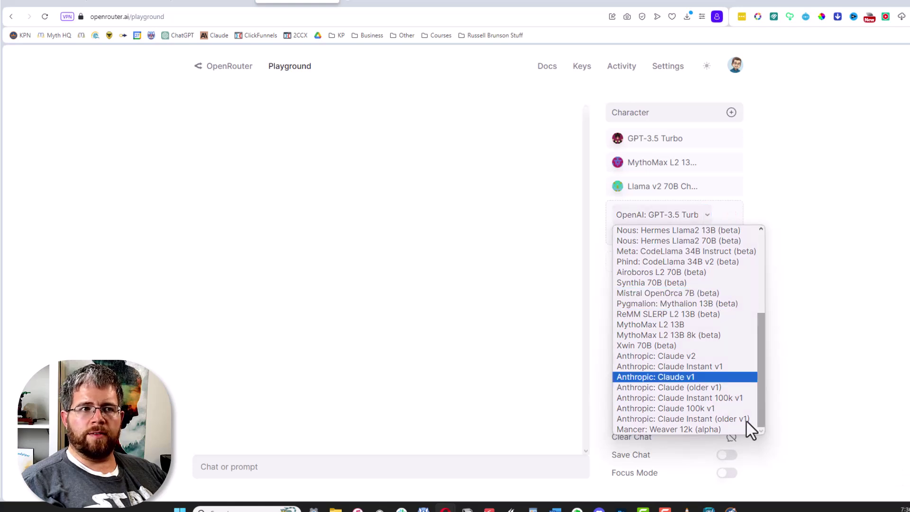
{"action": "scroll", "coordinate": [702, 409], "scroll_direction": "up", "scroll_amount": 3}
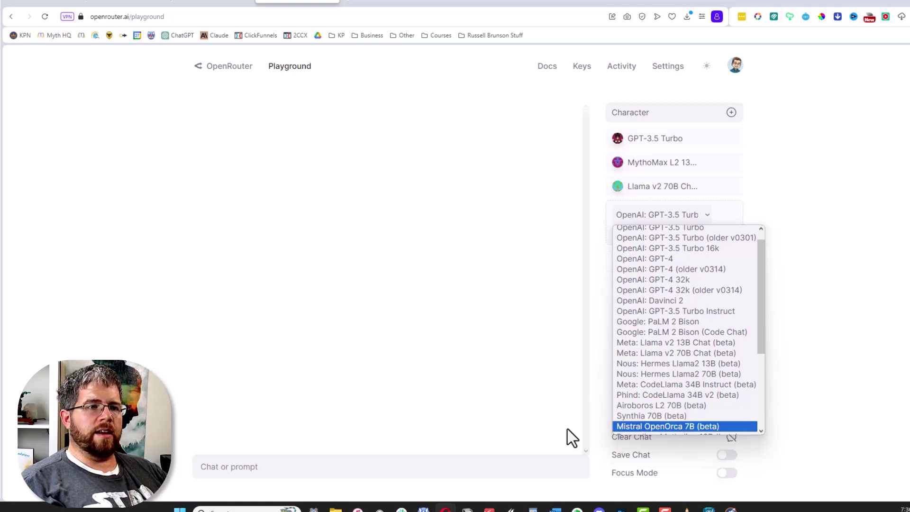
{"action": "left_click", "coordinate": [592, 417]}
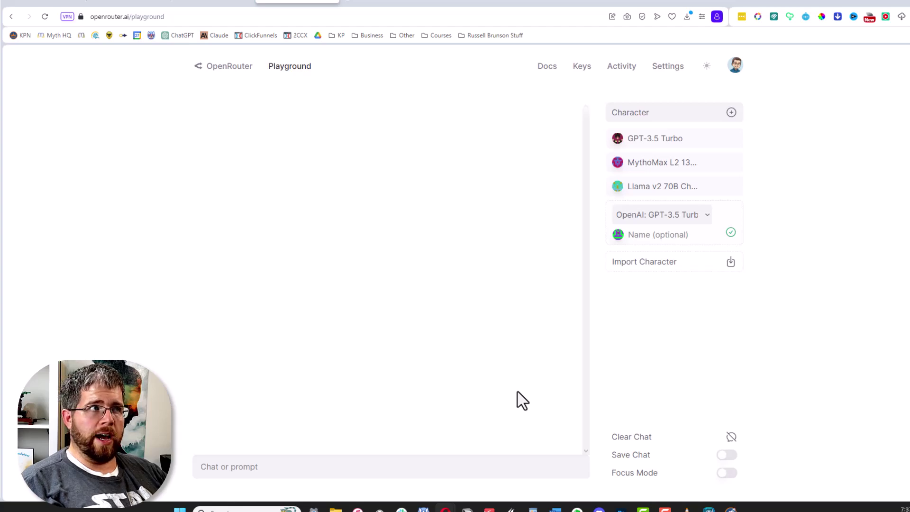
Return to Sudowrite's Chapter 1 prose, keeping the Mode set to Unfiltered
{"action": "left_click", "coordinate": [61, 5]}
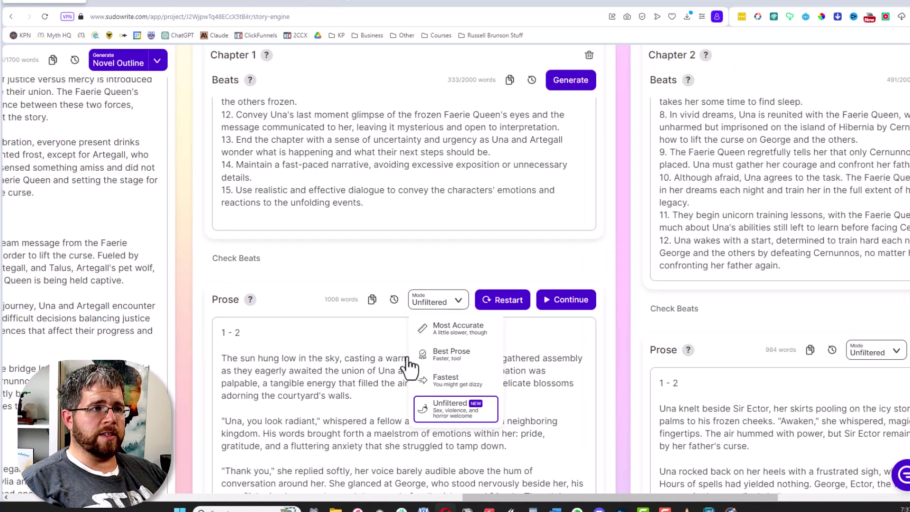
{"action": "left_click", "coordinate": [429, 413]}
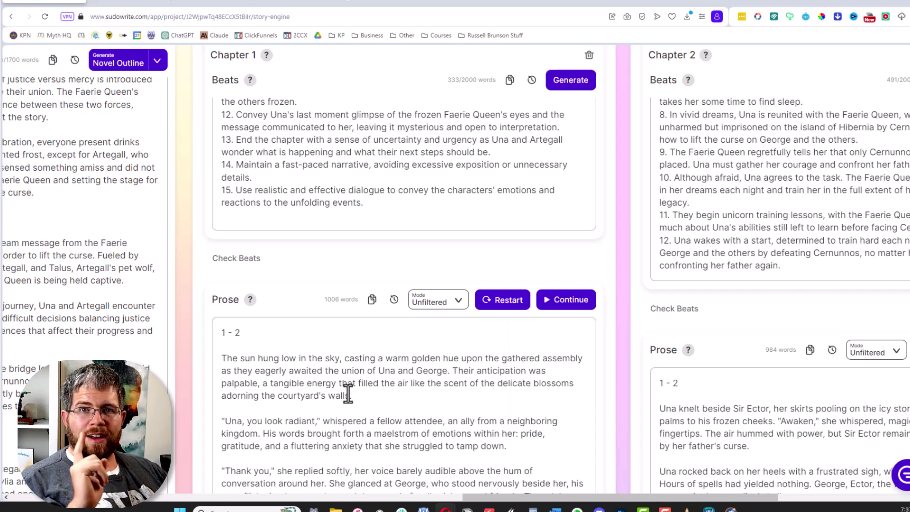